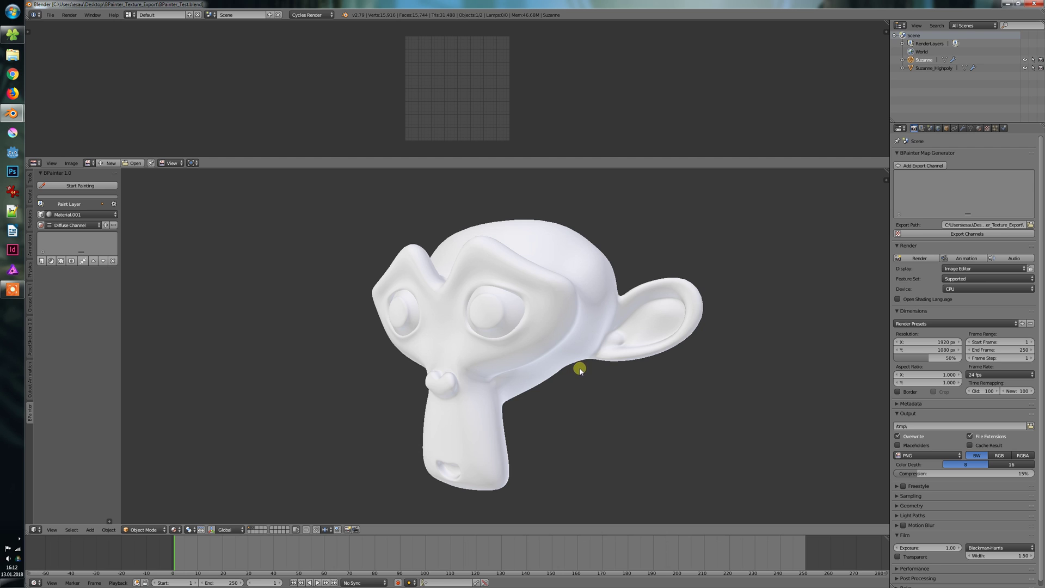
# Add a new BPainter export channel named curvature
pyautogui.moveTo(560, 365); pyautogui.dragTo(576, 375, button='middle')
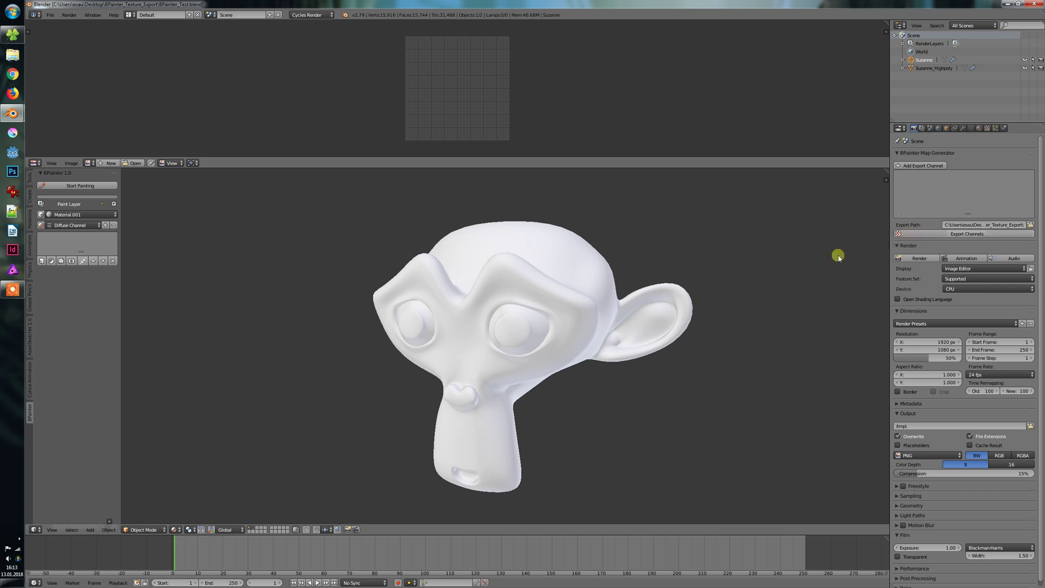
pyautogui.moveTo(596, 361); pyautogui.dragTo(551, 366, button='middle')
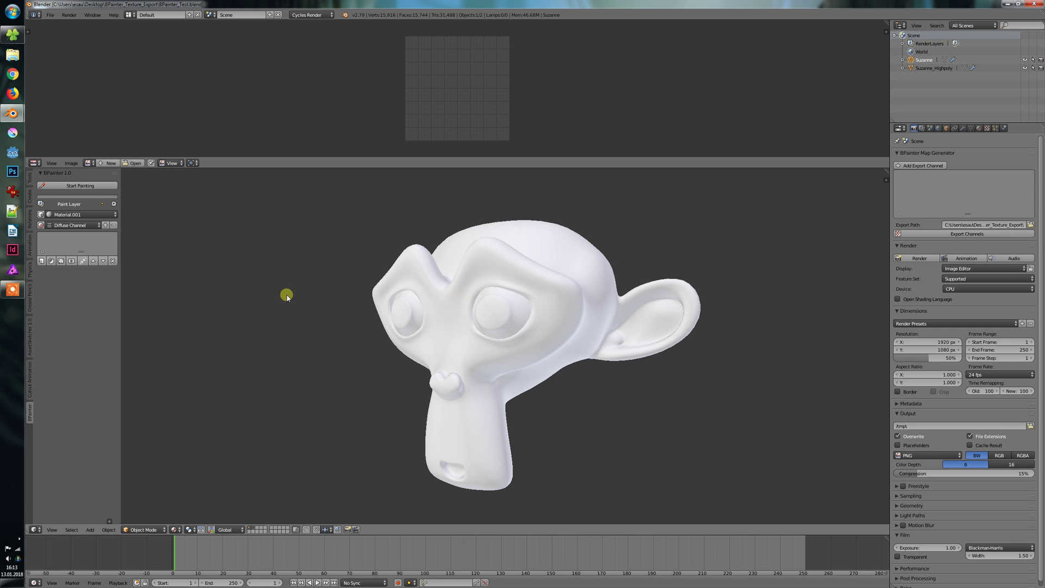
pyautogui.click(81, 228)
pyautogui.click(82, 229)
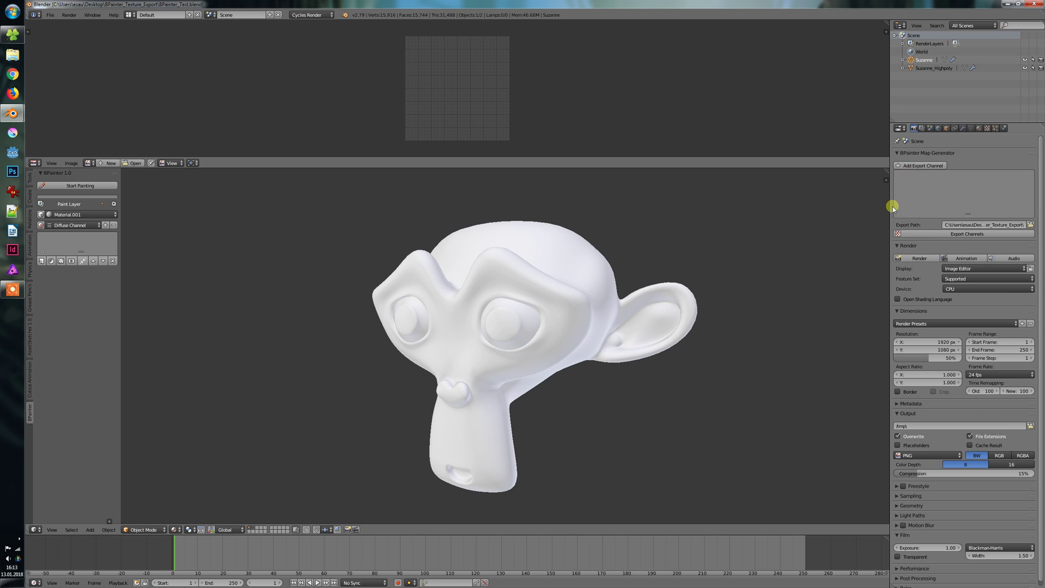
pyautogui.click(918, 166)
pyautogui.click(911, 176)
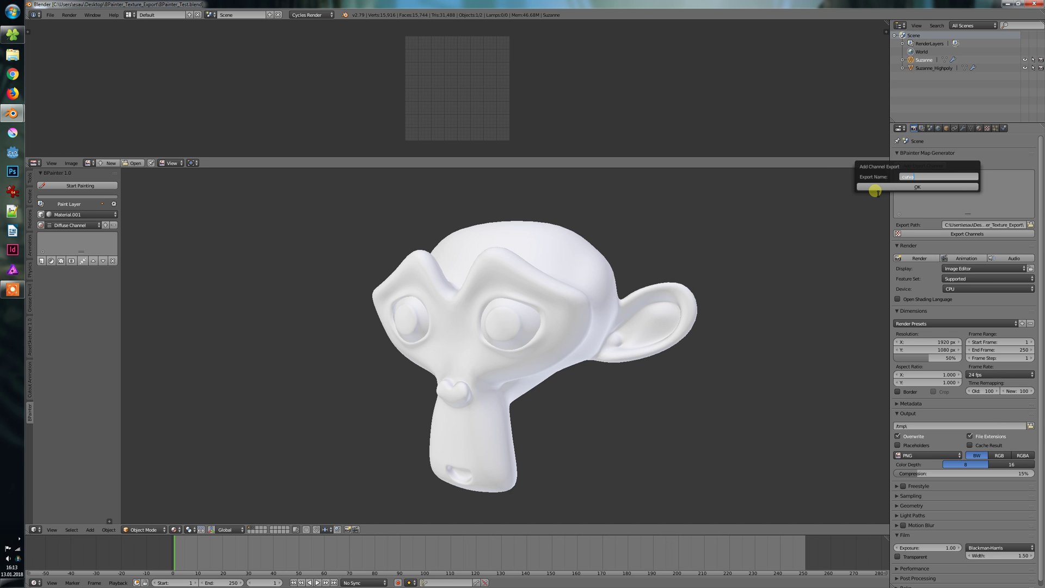
pyautogui.click(875, 189)
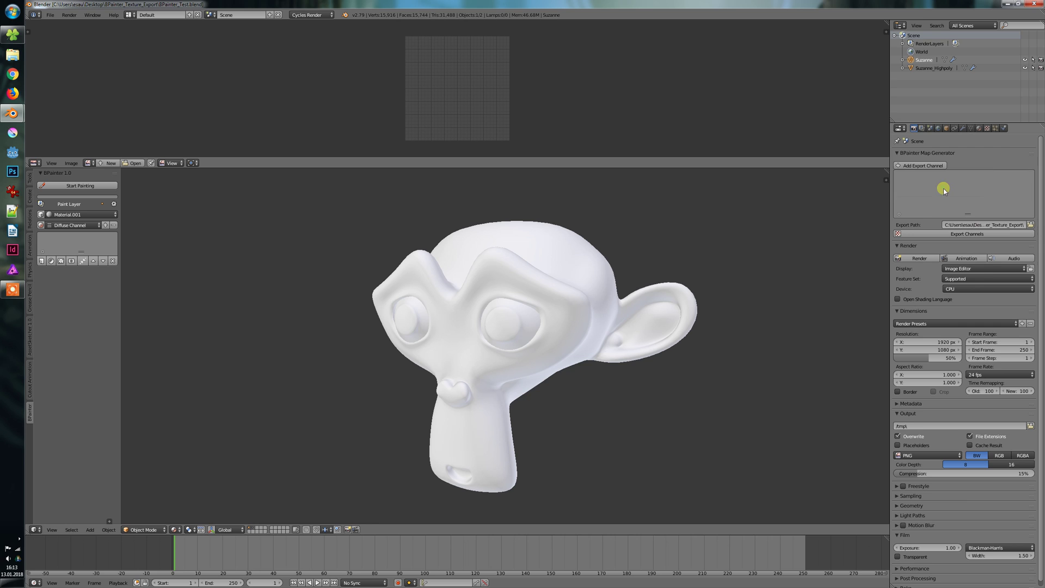
# Set Gray to BPainter Curvature, target Suzanne, source Suzanne_Highpoly, keep Internal save mode, and export
pyautogui.click(959, 197)
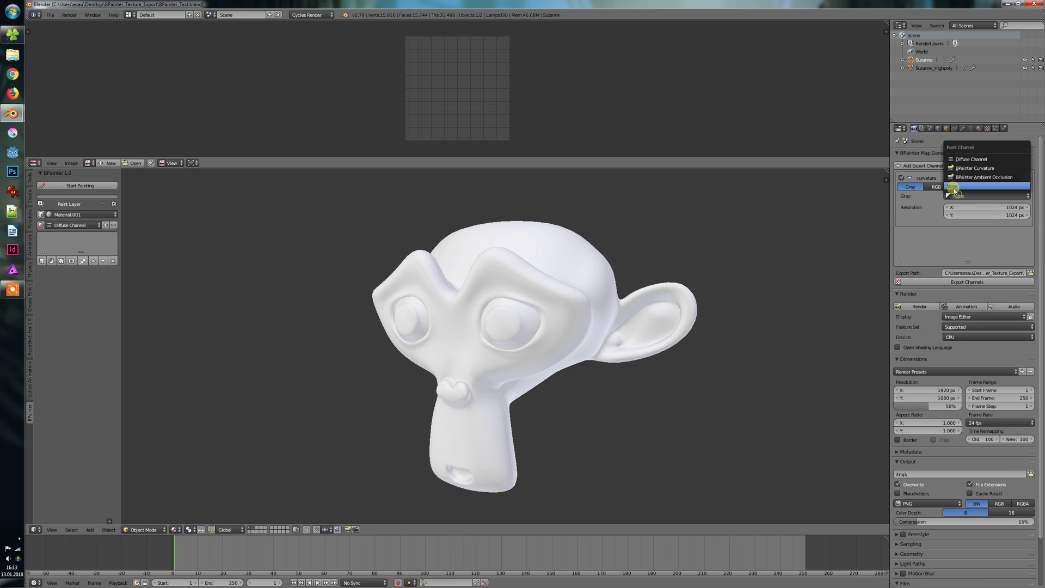
pyautogui.click(976, 170)
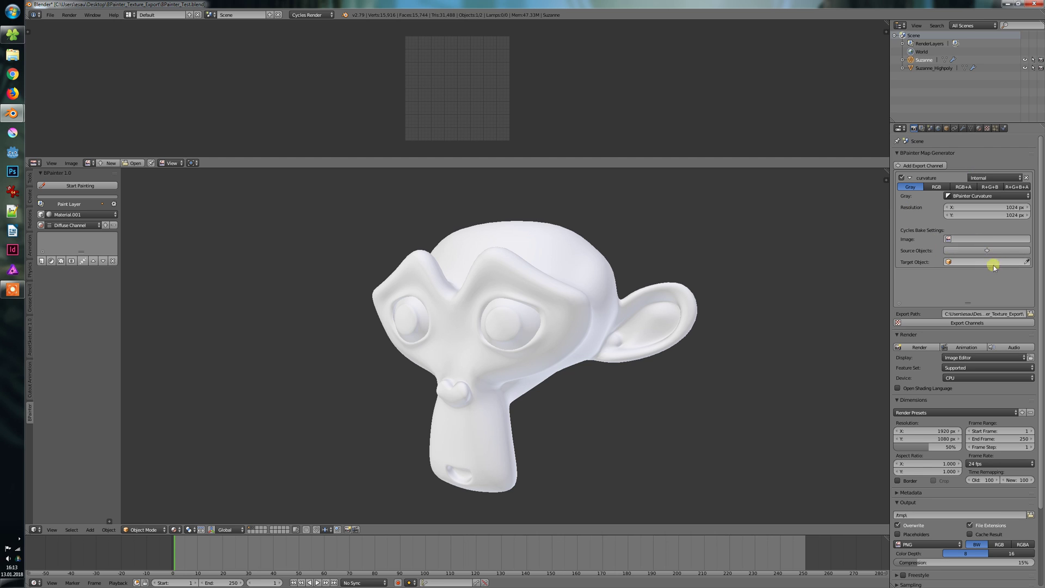
pyautogui.click(961, 262)
pyautogui.click(958, 275)
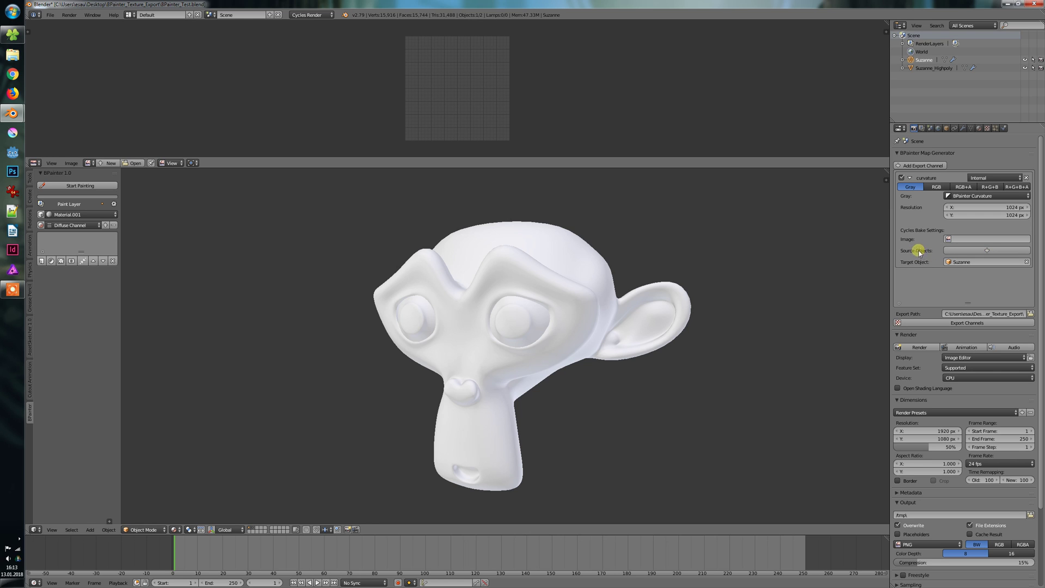
pyautogui.click(975, 251)
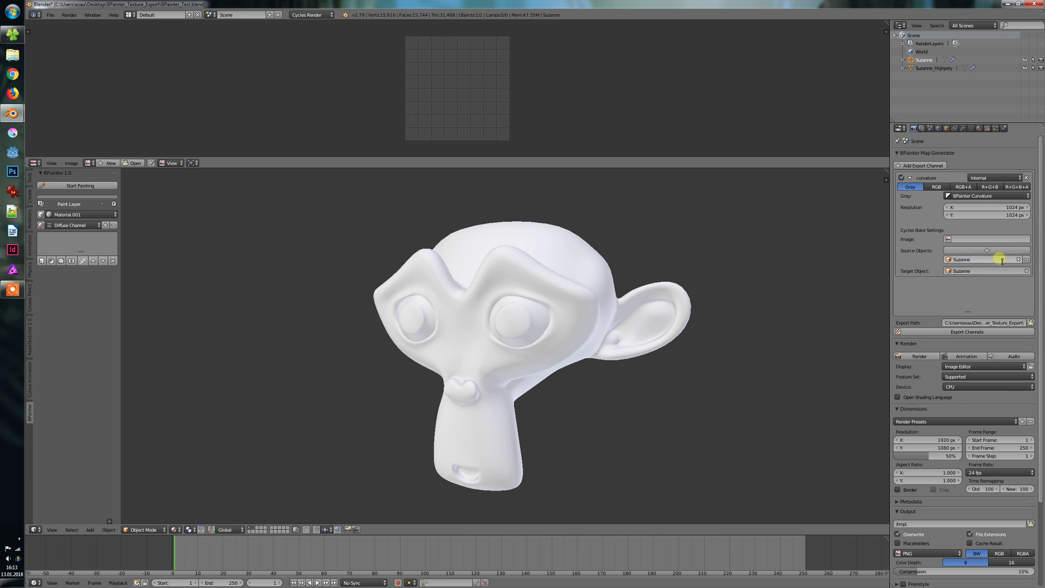
pyautogui.click(994, 260)
pyautogui.click(973, 280)
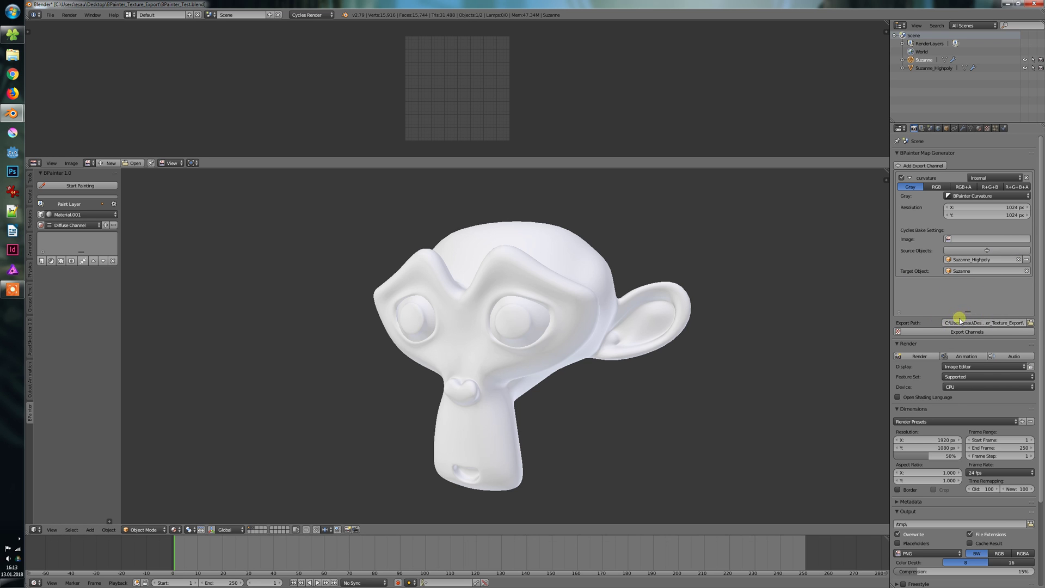
pyautogui.click(983, 179)
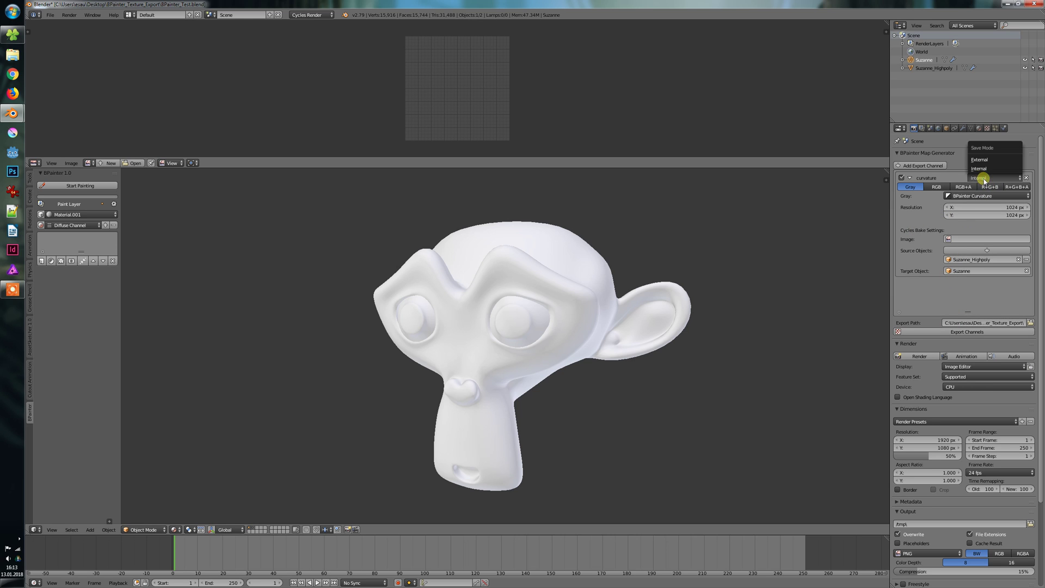
pyautogui.click(980, 169)
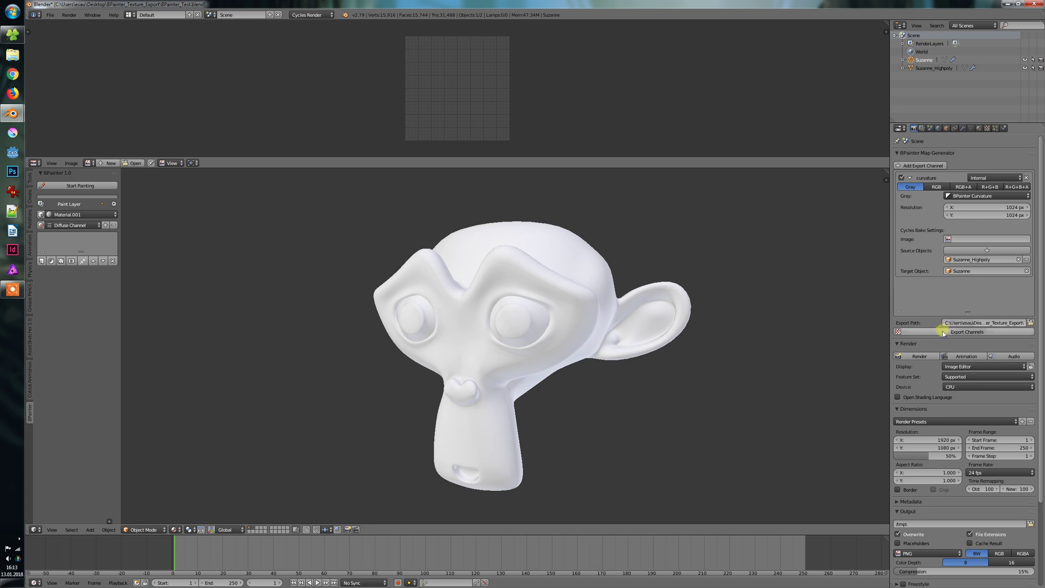
pyautogui.click(952, 332)
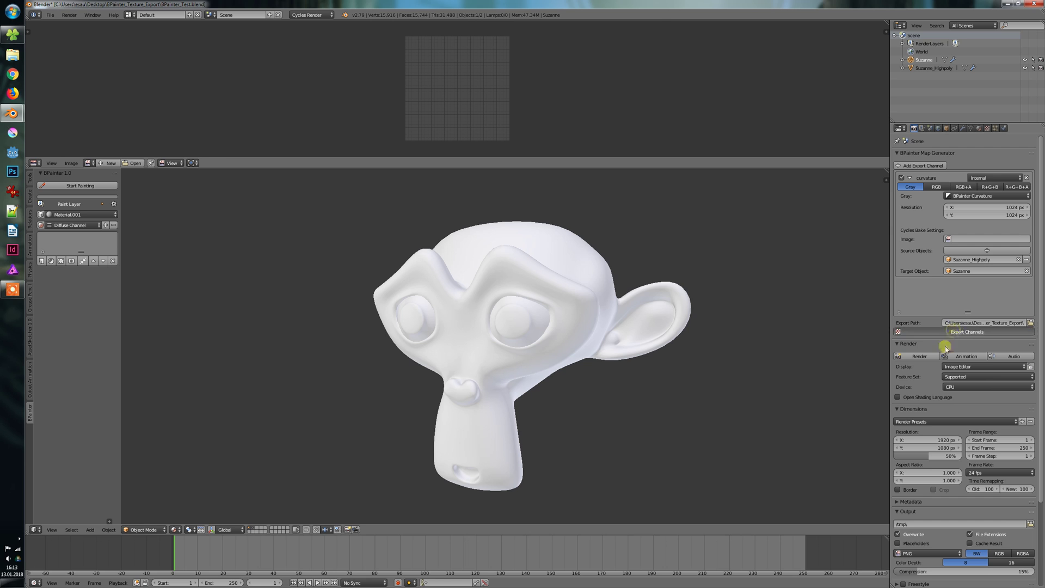
pyautogui.scroll(-5, 485, 102)
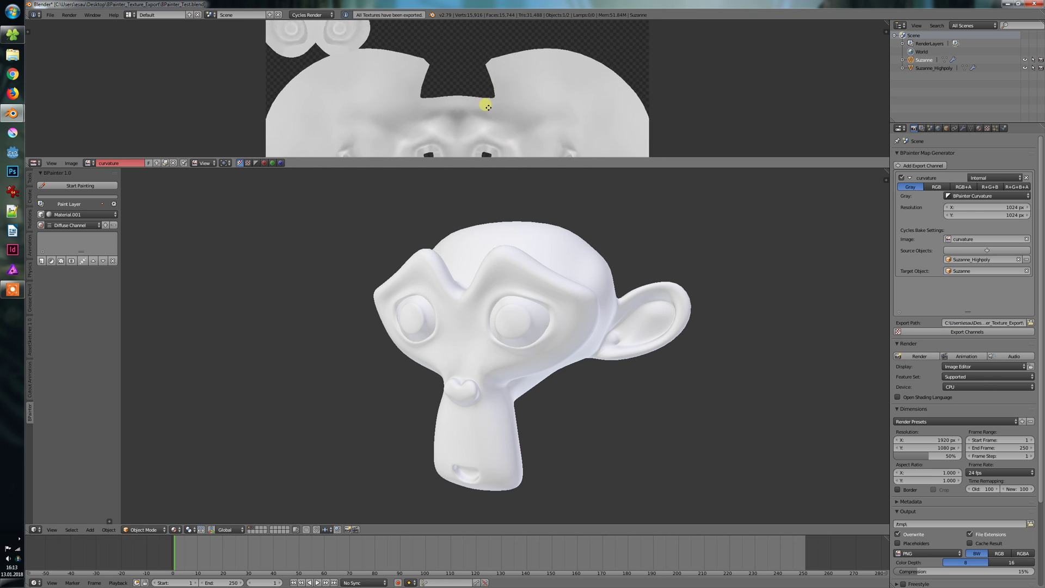
pyautogui.moveTo(478, 121); pyautogui.dragTo(485, 89, button='middle')
pyautogui.scroll(-1, 482, 98)
pyautogui.scroll(-2, 479, 100)
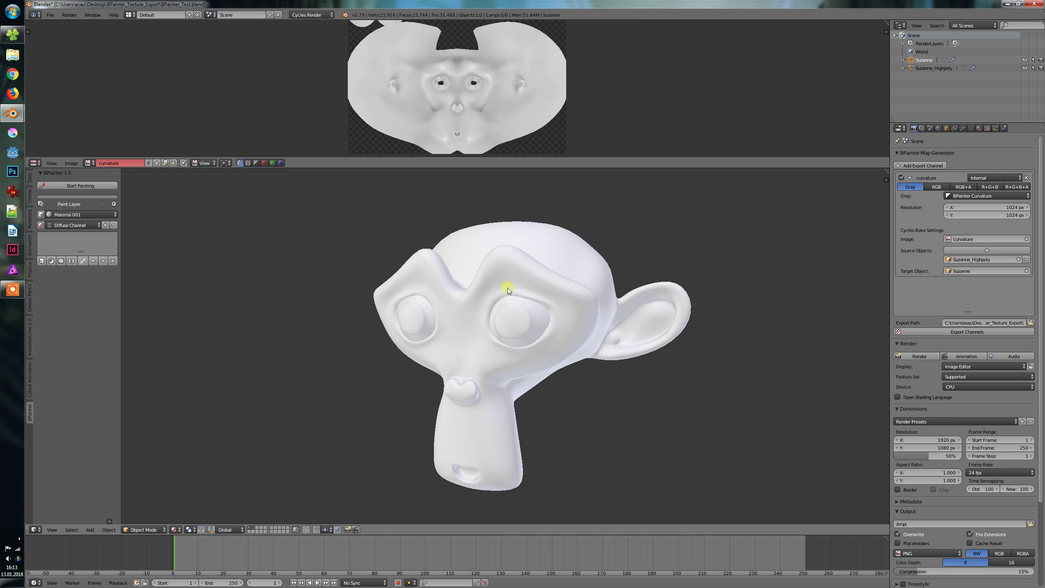
pyautogui.scroll(2, 516, 358)
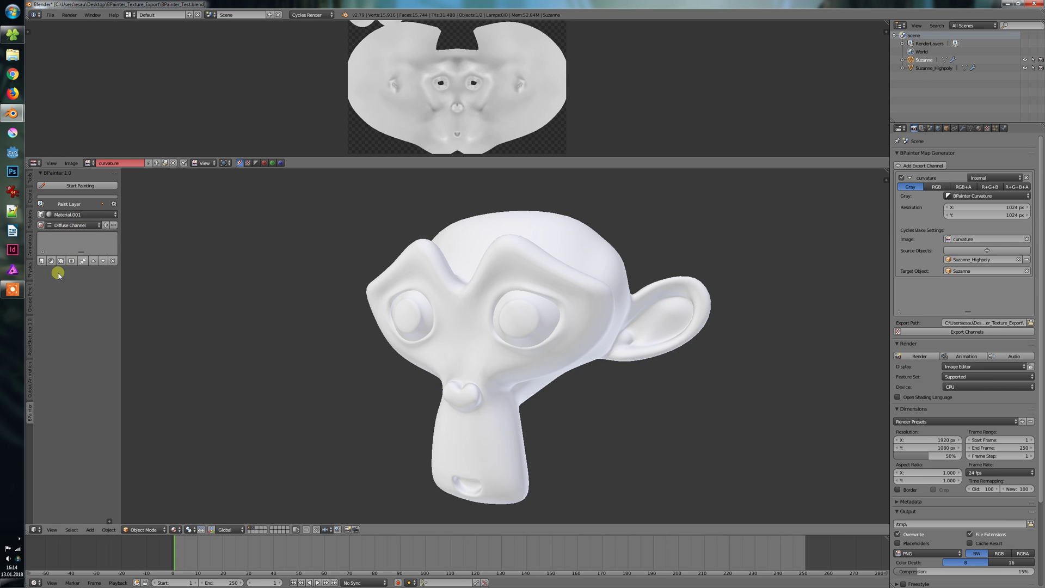
# Add a Noise Texture paint layer and drag its colour-ramp stops closer for stronger contrast
pyautogui.click(61, 262)
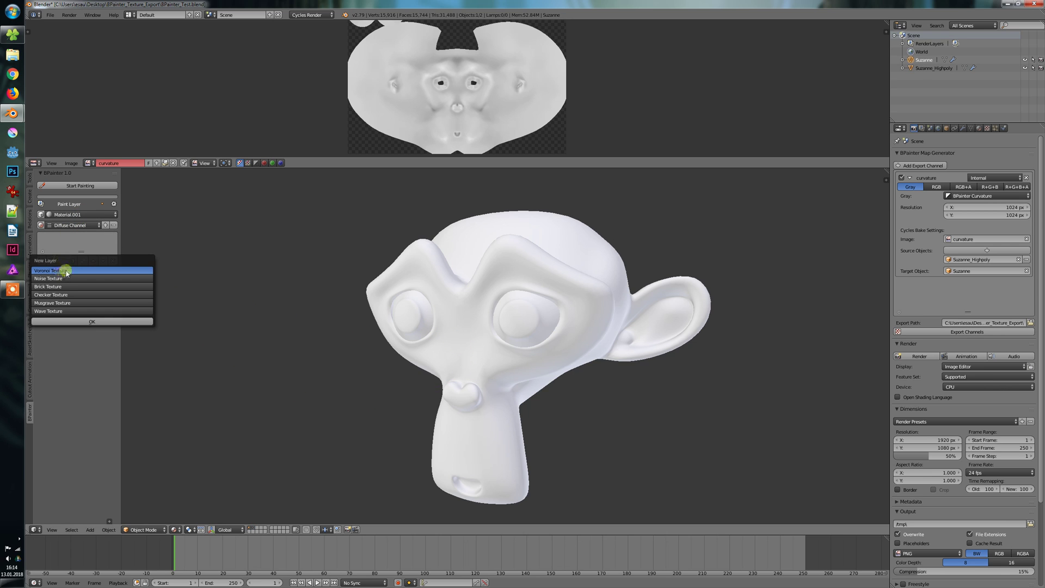
pyautogui.click(65, 299)
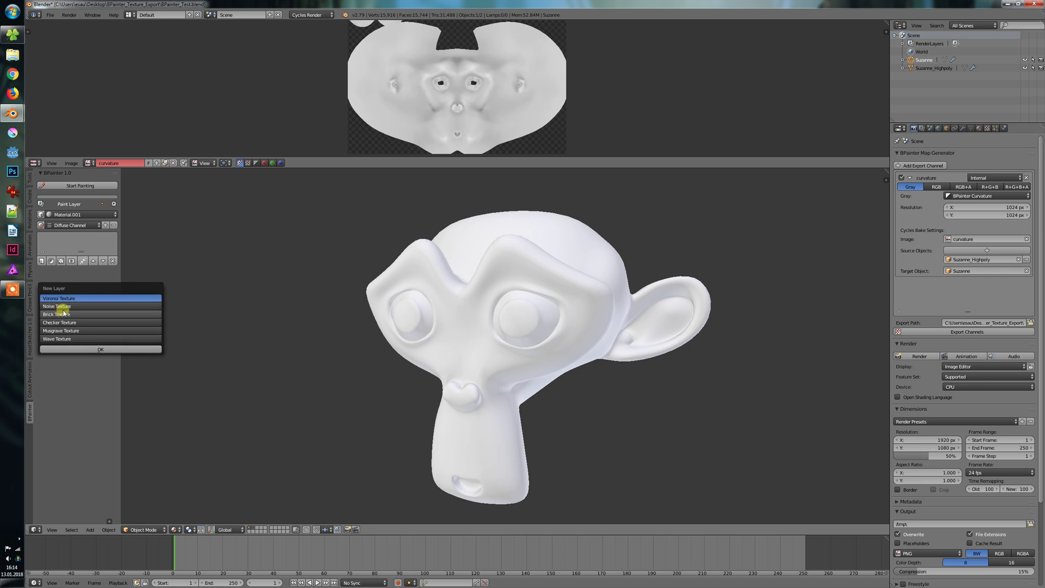
pyautogui.click(70, 342)
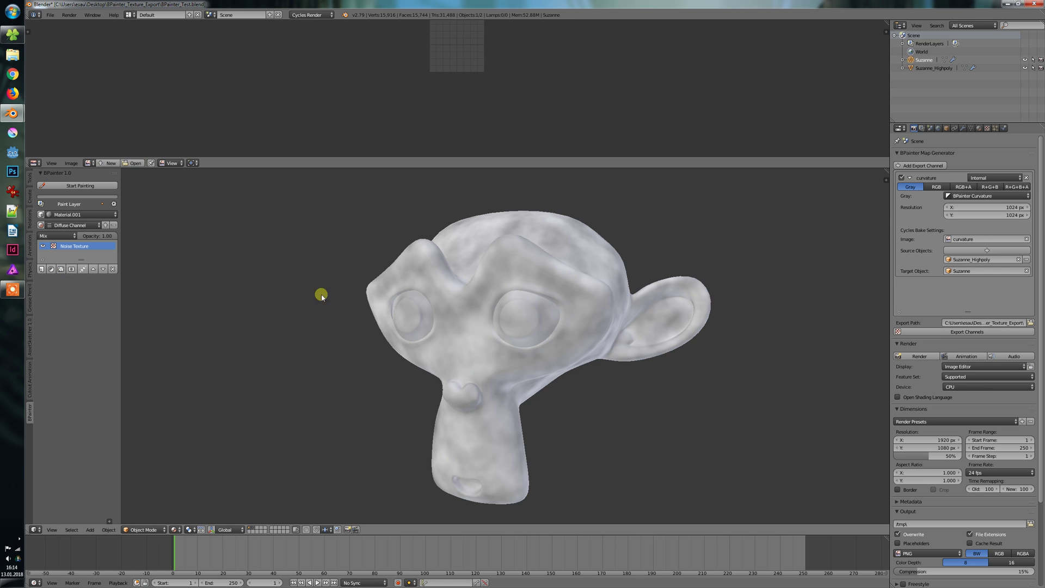
pyautogui.click(55, 246)
pyautogui.moveTo(274, 296); pyautogui.dragTo(196, 296)
pyautogui.moveTo(33, 294); pyautogui.dragTo(109, 294)
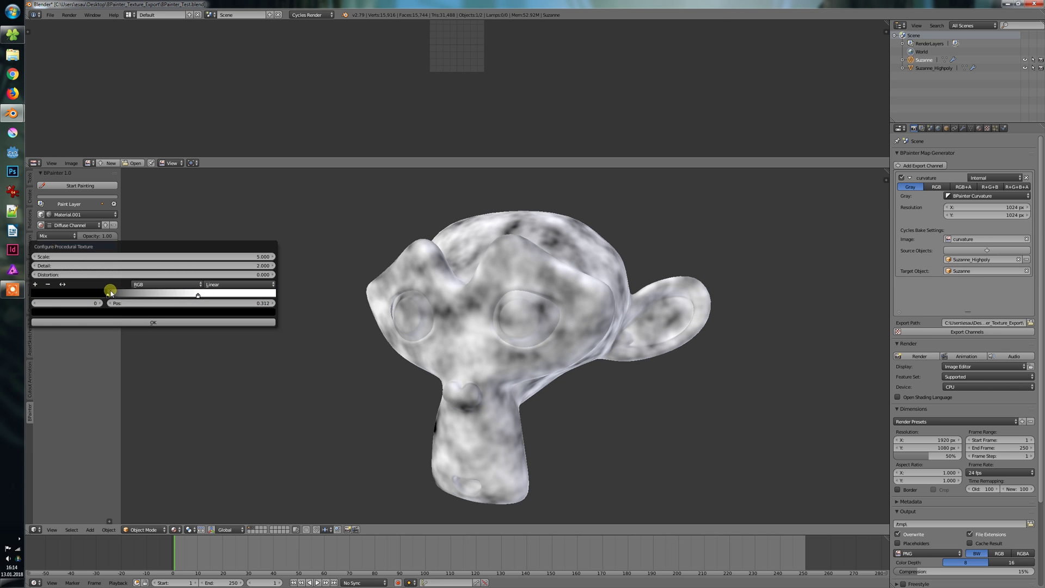
pyautogui.moveTo(198, 294); pyautogui.dragTo(121, 295)
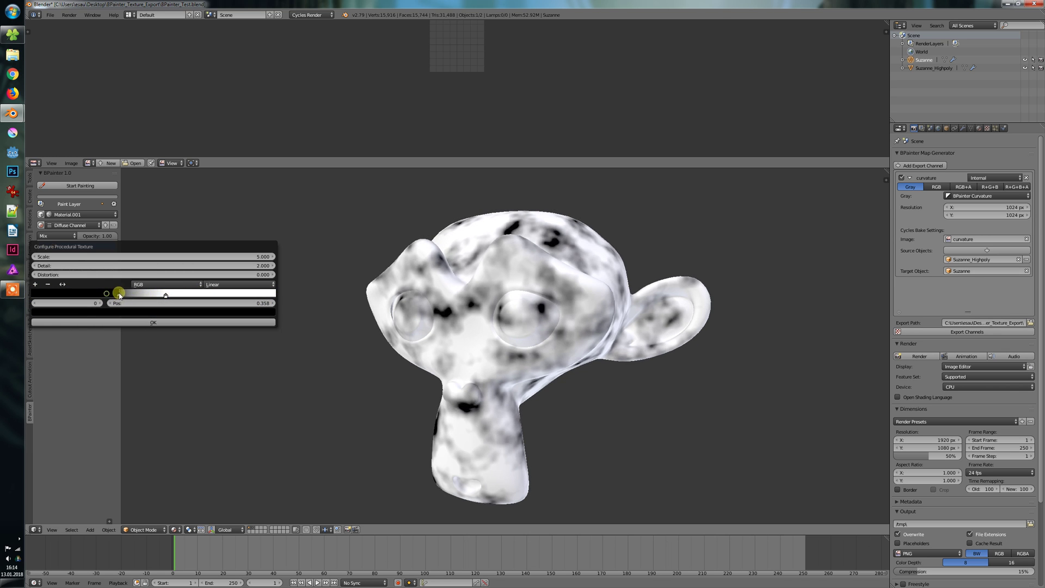
# Set a noise colour-ramp stop to black and rebalance it so bold blotches show on Suzanne
pyautogui.click(165, 295)
pyautogui.click(162, 312)
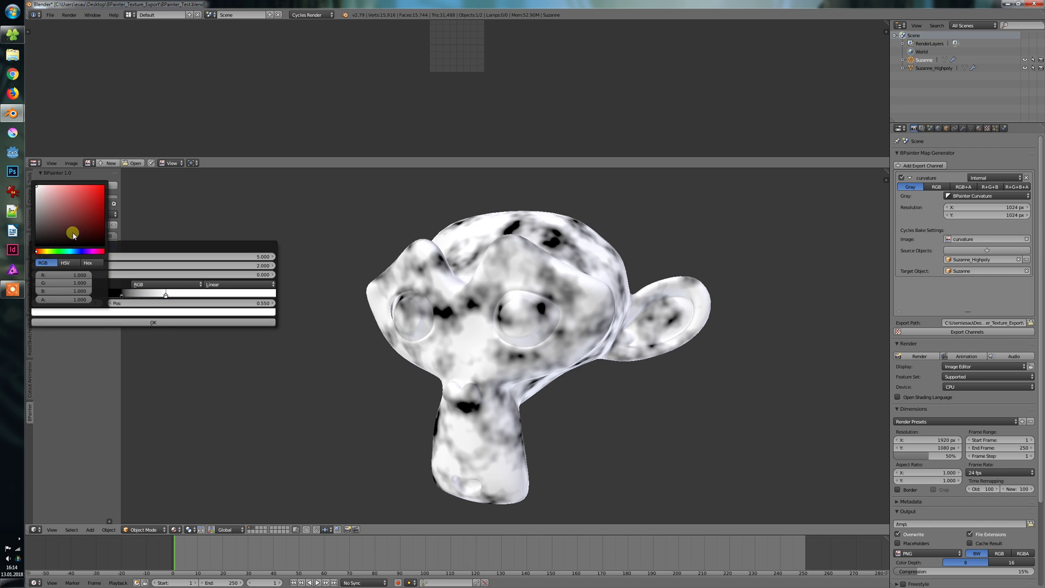
pyautogui.moveTo(69, 234); pyautogui.dragTo(36, 245)
pyautogui.click(139, 310)
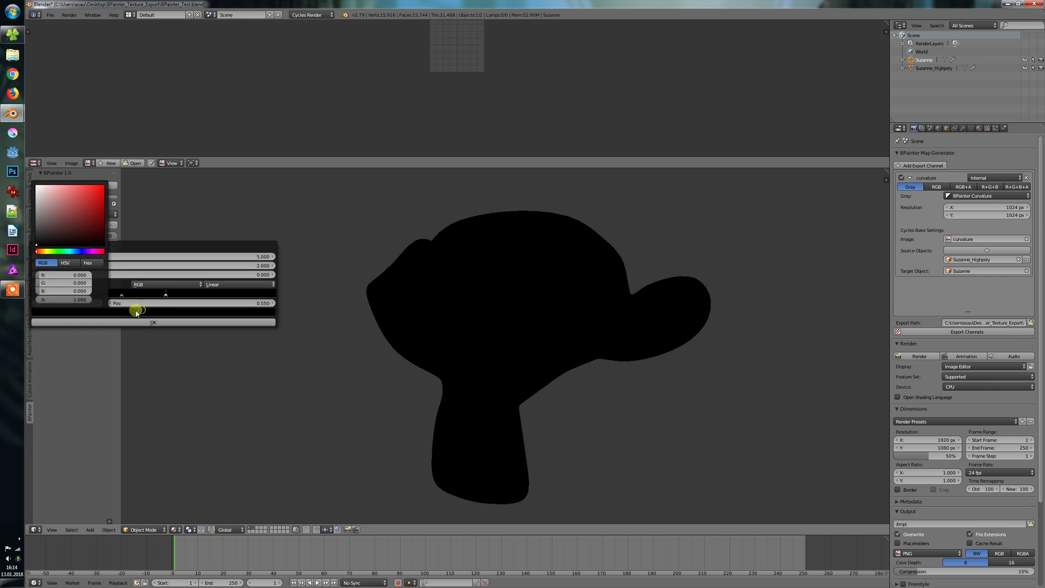
pyautogui.moveTo(73, 300); pyautogui.dragTo(3, 302)
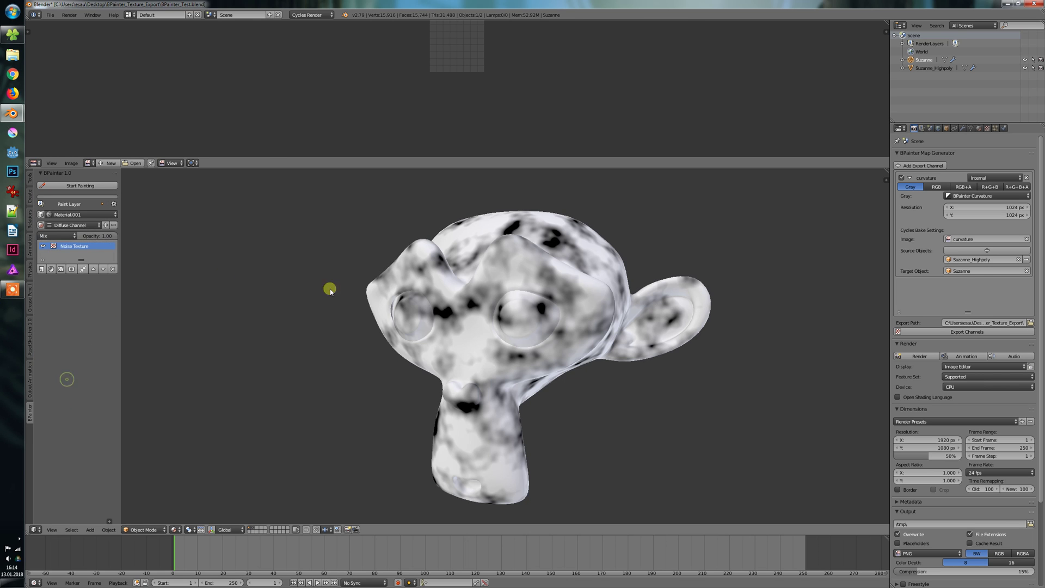
pyautogui.moveTo(570, 311); pyautogui.dragTo(559, 321, button='middle')
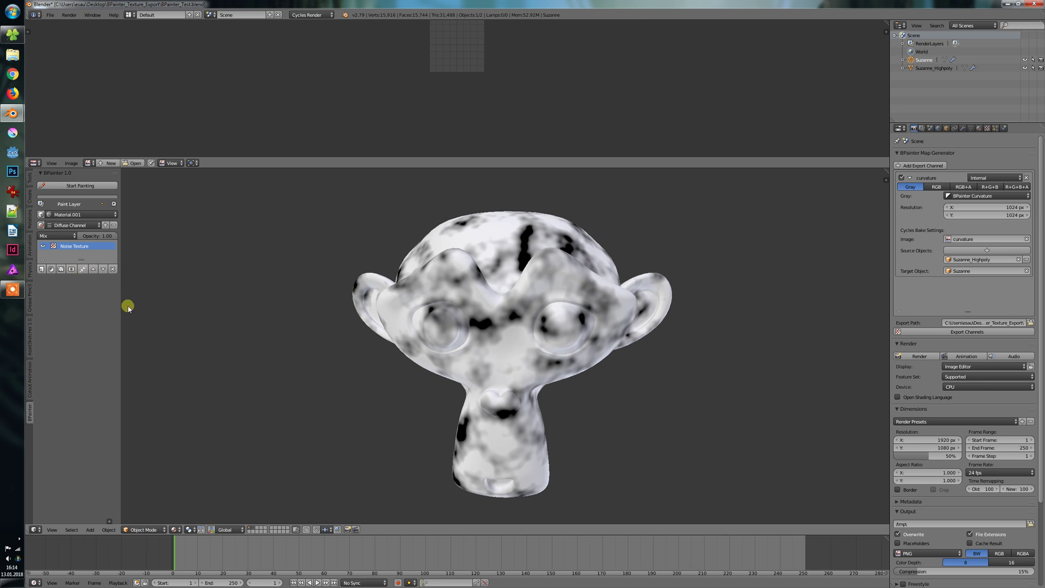
pyautogui.moveTo(121, 301); pyautogui.dragTo(139, 292)
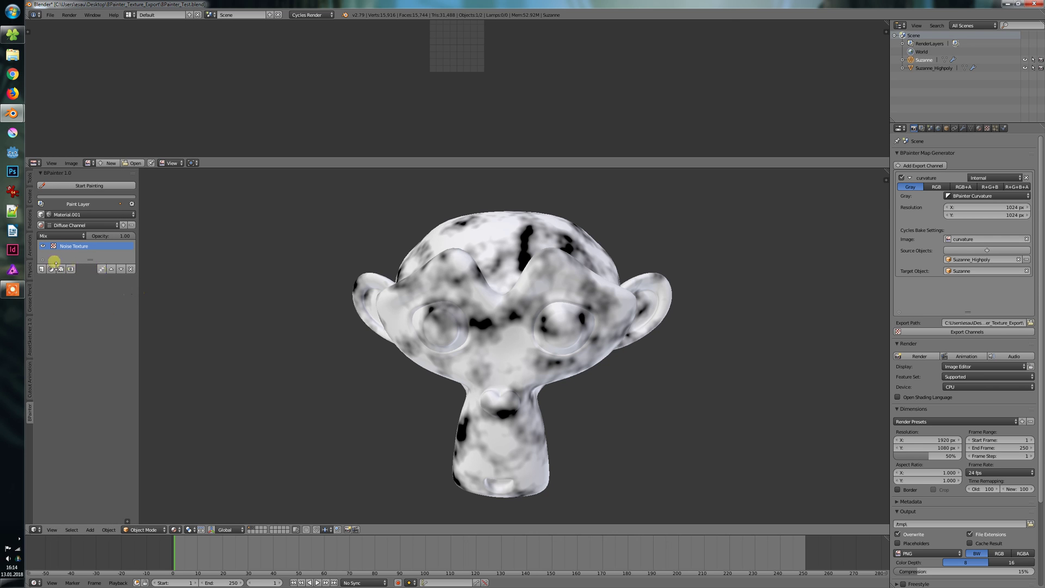
# Add a layer mask to the Noise Texture layer using the existing curvature image
pyautogui.click(70, 270)
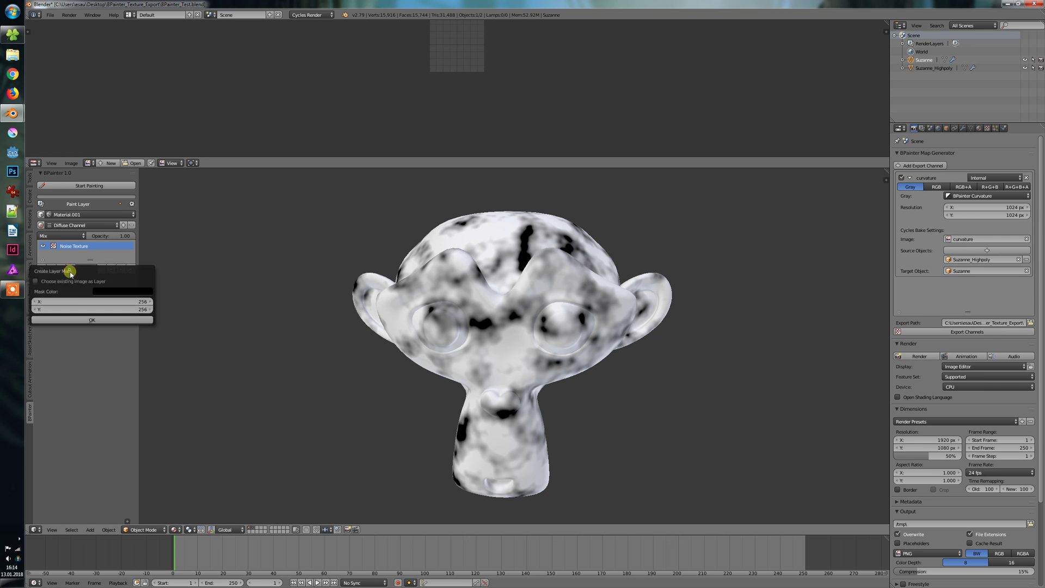
pyautogui.click(62, 284)
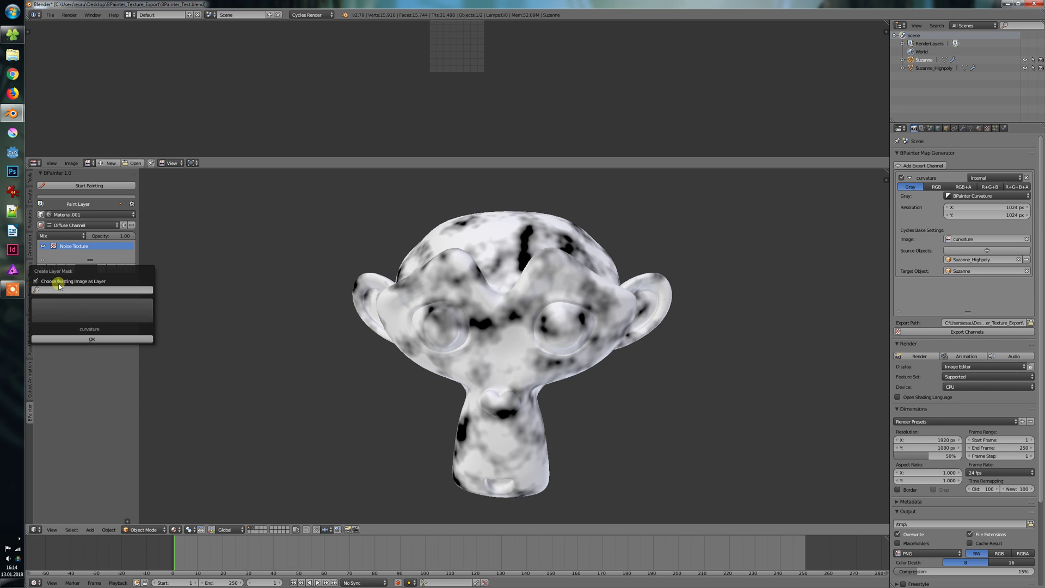
pyautogui.click(90, 311)
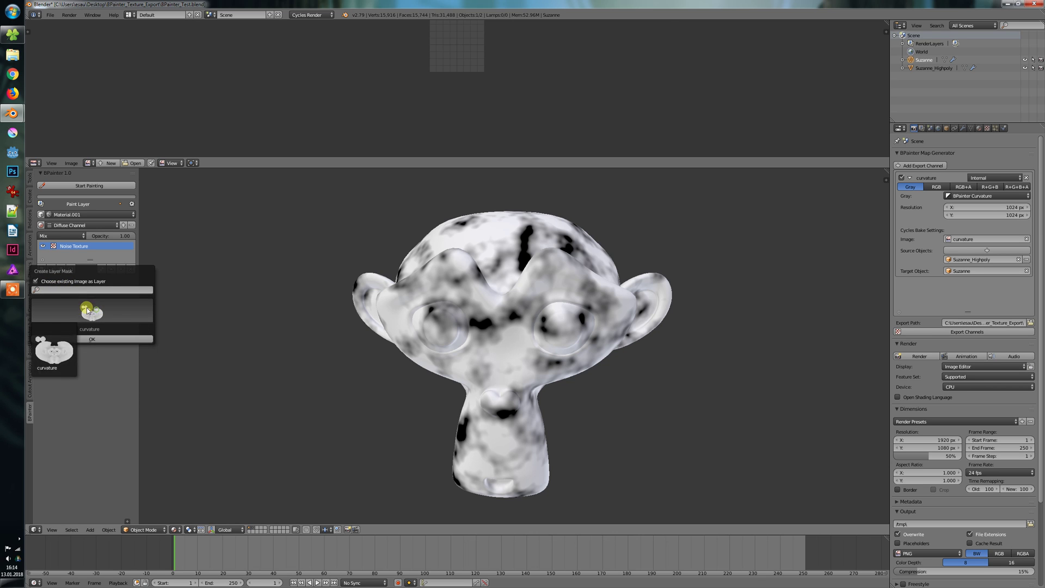
pyautogui.click(55, 354)
pyautogui.click(95, 340)
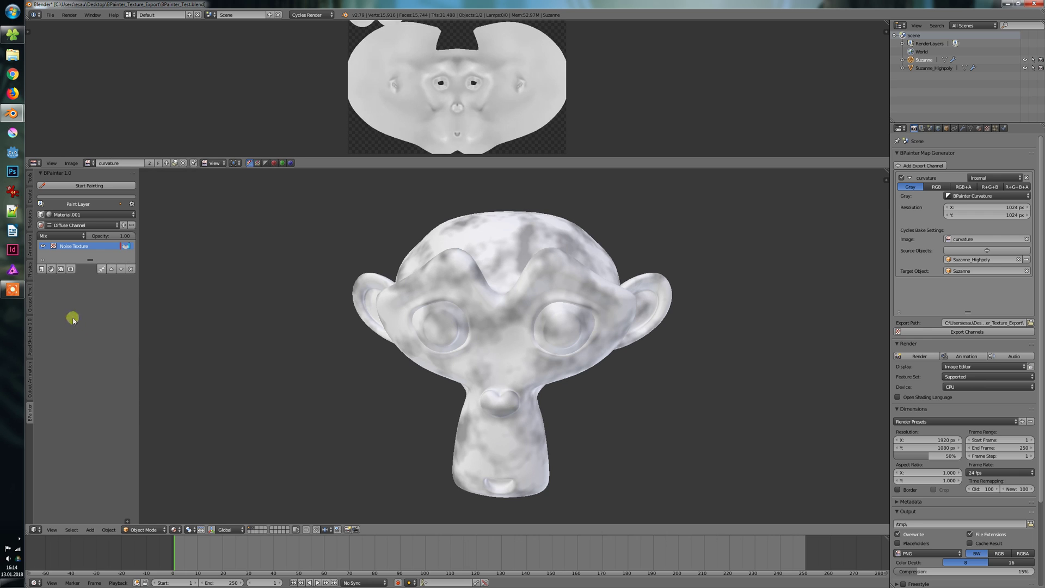
# Pull the curvature mask's black and white ramp stops together, around position 0.403
pyautogui.click(125, 248)
pyautogui.moveTo(126, 229); pyautogui.dragTo(248, 190)
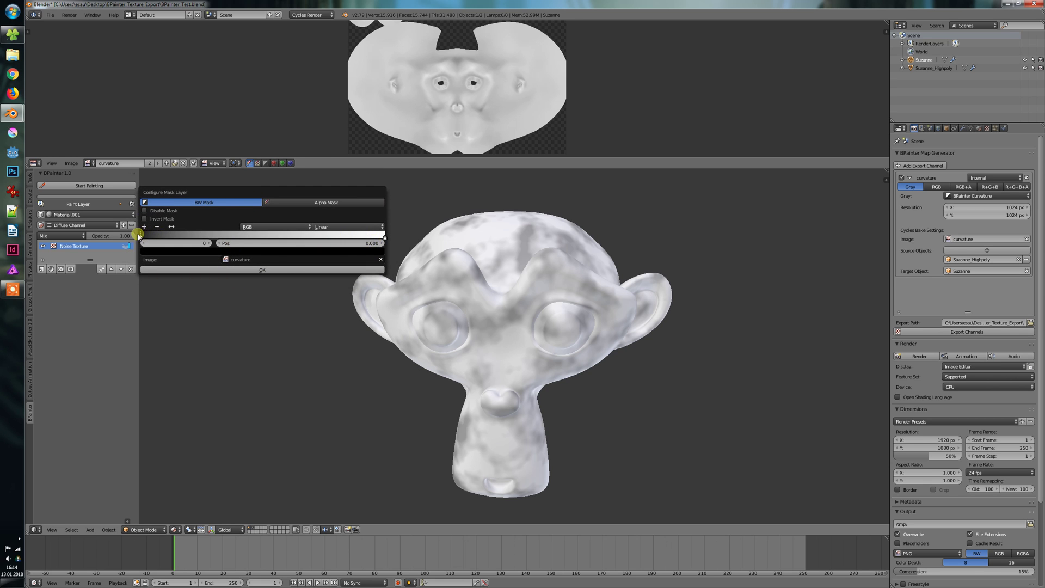
pyautogui.moveTo(384, 238); pyautogui.dragTo(282, 237)
pyautogui.moveTo(113, 235); pyautogui.dragTo(189, 235)
pyautogui.moveTo(283, 237); pyautogui.dragTo(212, 238)
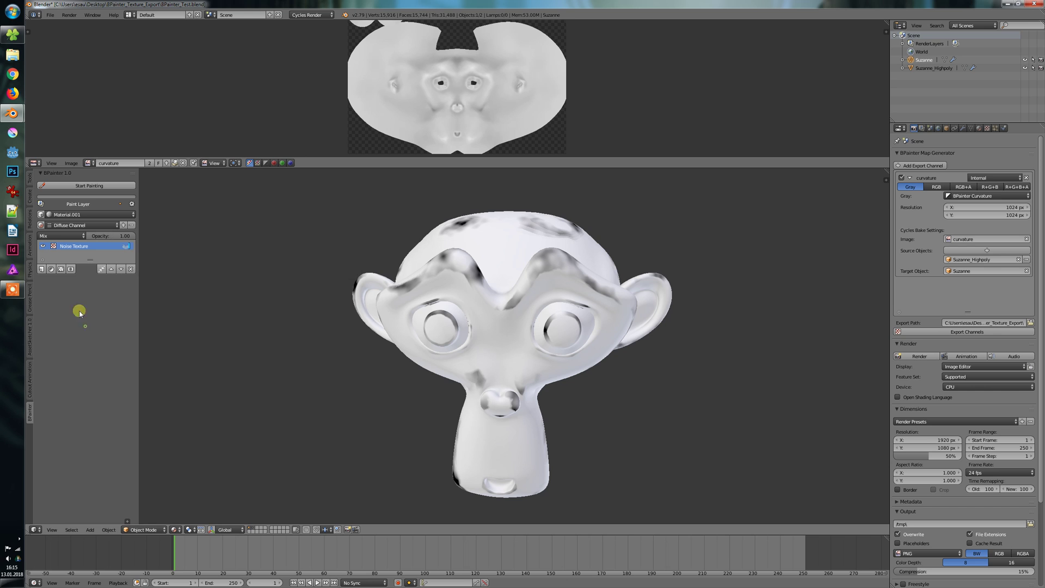
# Raise the Noise Texture scale to about 11.2 and inspect Suzanne from the side
pyautogui.click(52, 246)
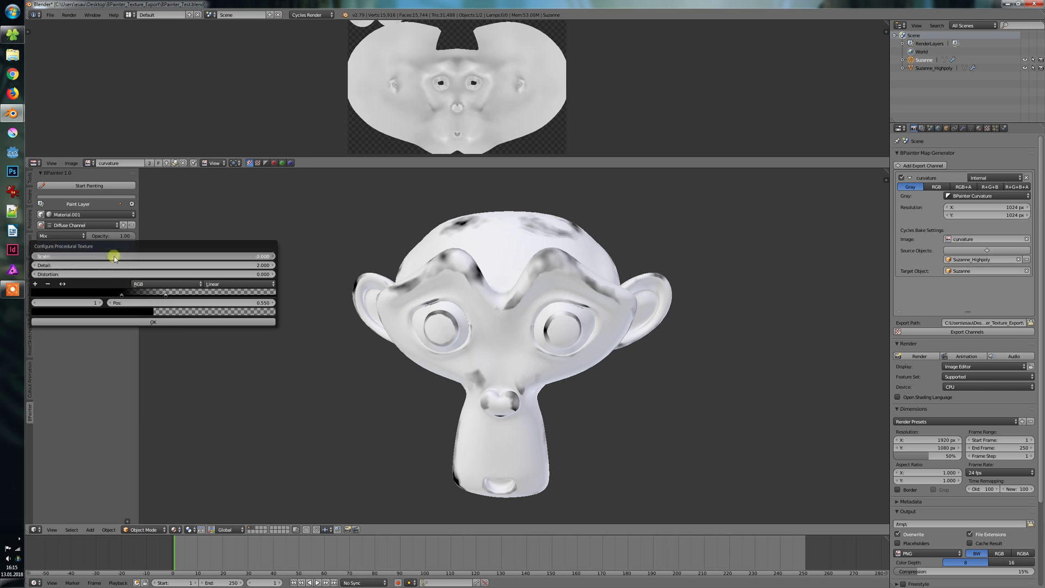
pyautogui.moveTo(114, 254); pyautogui.dragTo(144, 254)
pyautogui.moveTo(147, 333); pyautogui.dragTo(440, 337, button='middle')
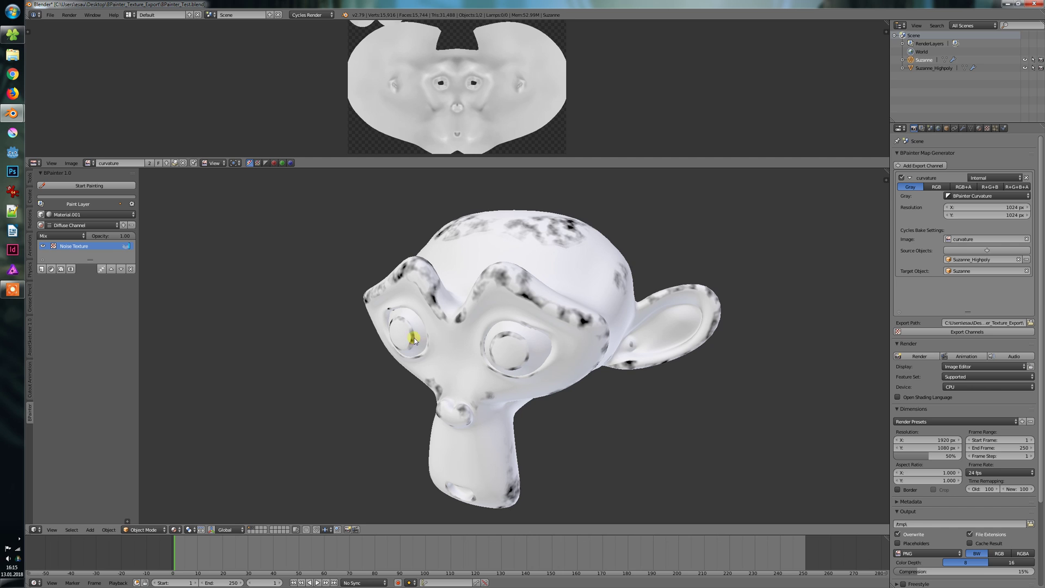
# Enable Invert Mask on the curvature mask and shift its ramp stop to about 0.52–0.55
pyautogui.click(126, 246)
pyautogui.moveTo(126, 291); pyautogui.dragTo(139, 293)
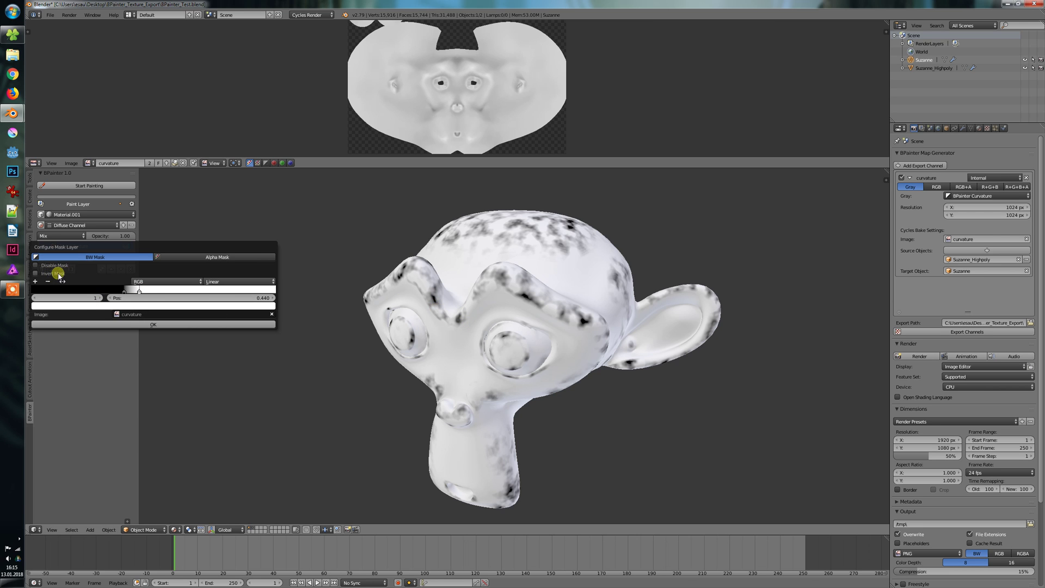
pyautogui.click(52, 273)
pyautogui.moveTo(139, 291)
pyautogui.mouseDown()
pyautogui.moveTo(174, 281)
pyautogui.moveTo(149, 295)
pyautogui.mouseUp()
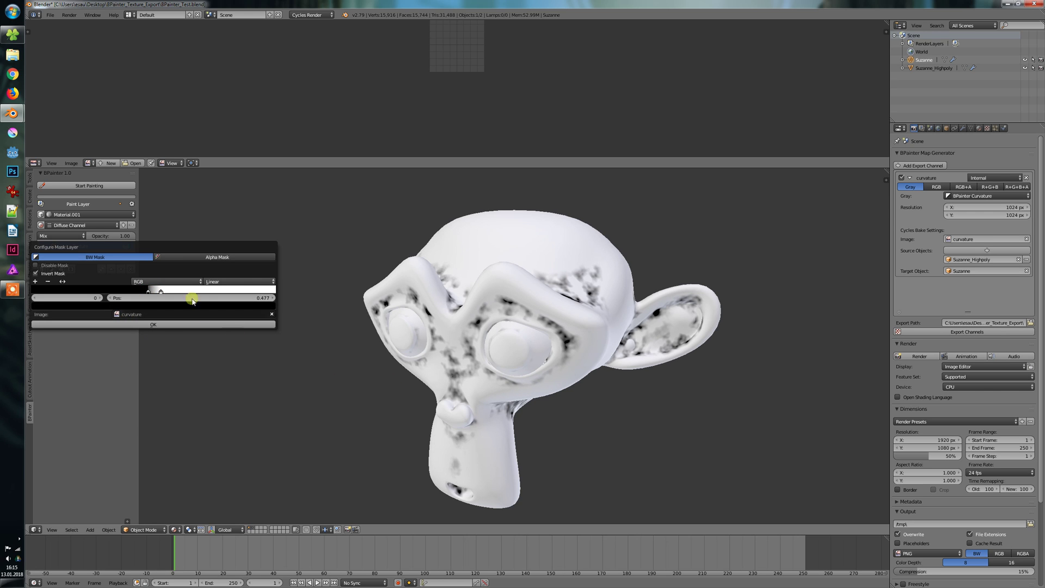
pyautogui.moveTo(161, 292); pyautogui.dragTo(158, 292)
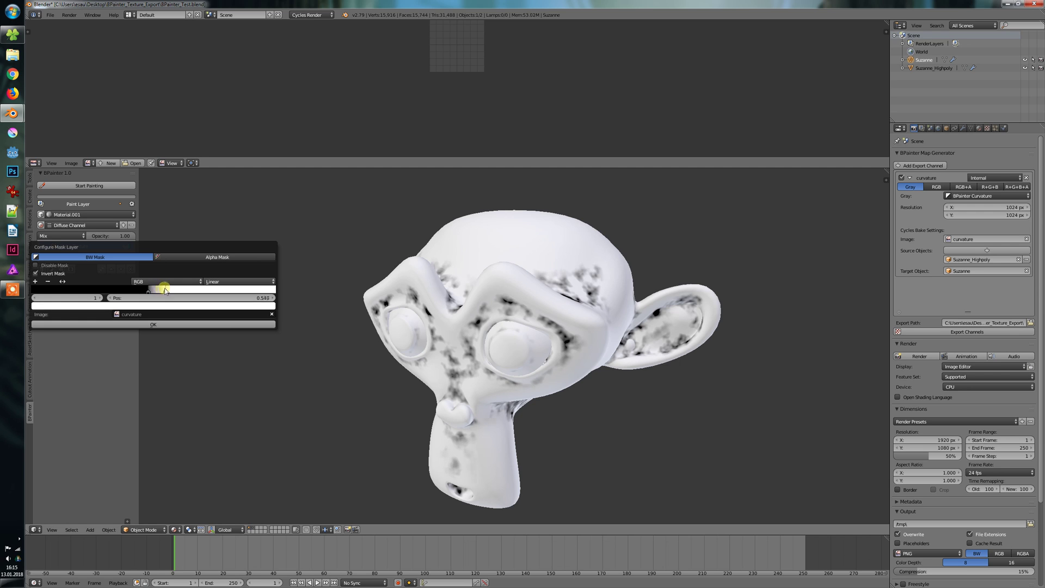